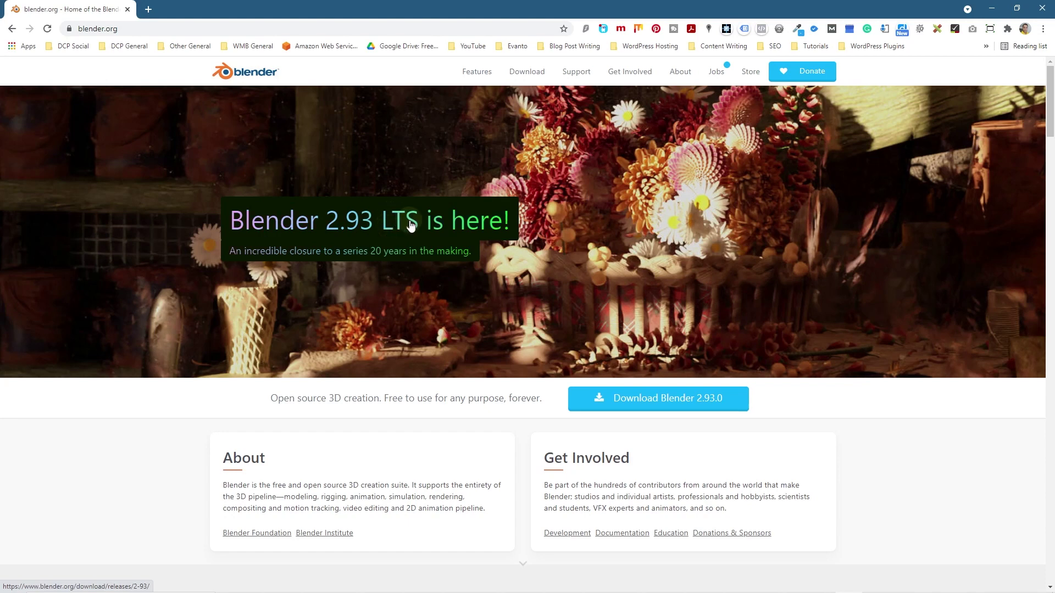
Step: Download the Blender 2.93.0 Windows installer from the Blender download page after checking the other available versions
{"action": "left_click", "coordinate": [653, 402]}
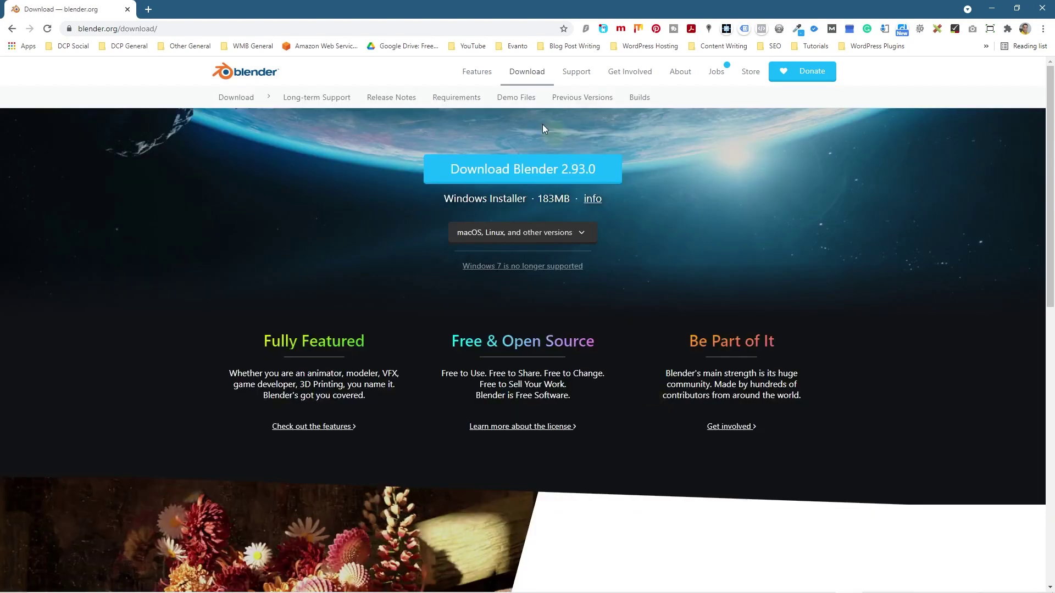
{"action": "scroll", "coordinate": [645, 369], "scroll_direction": "down", "scroll_amount": 5}
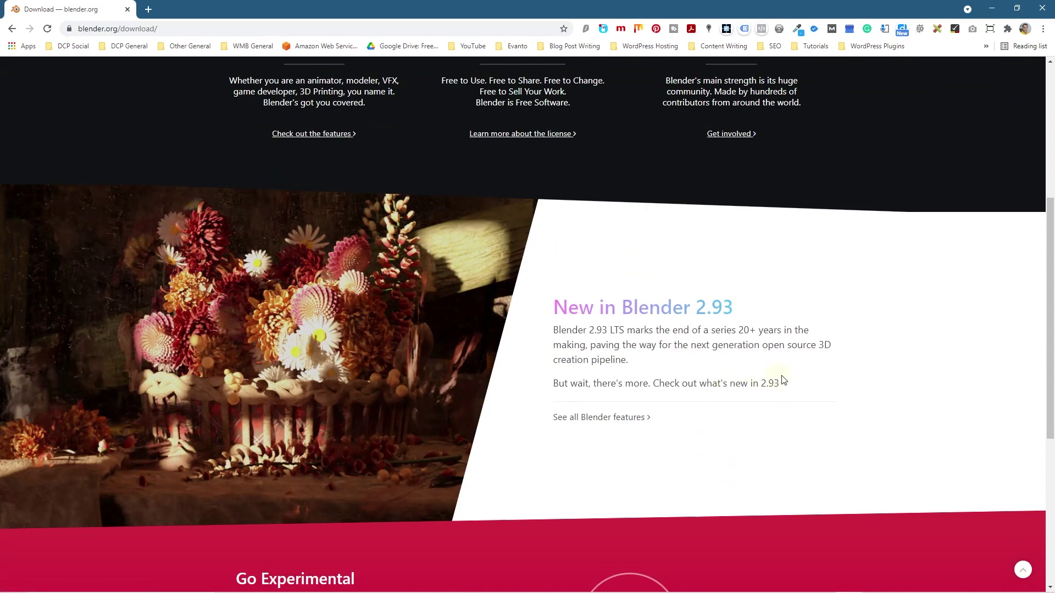
{"action": "scroll", "coordinate": [518, 398], "scroll_direction": "up", "scroll_amount": 5}
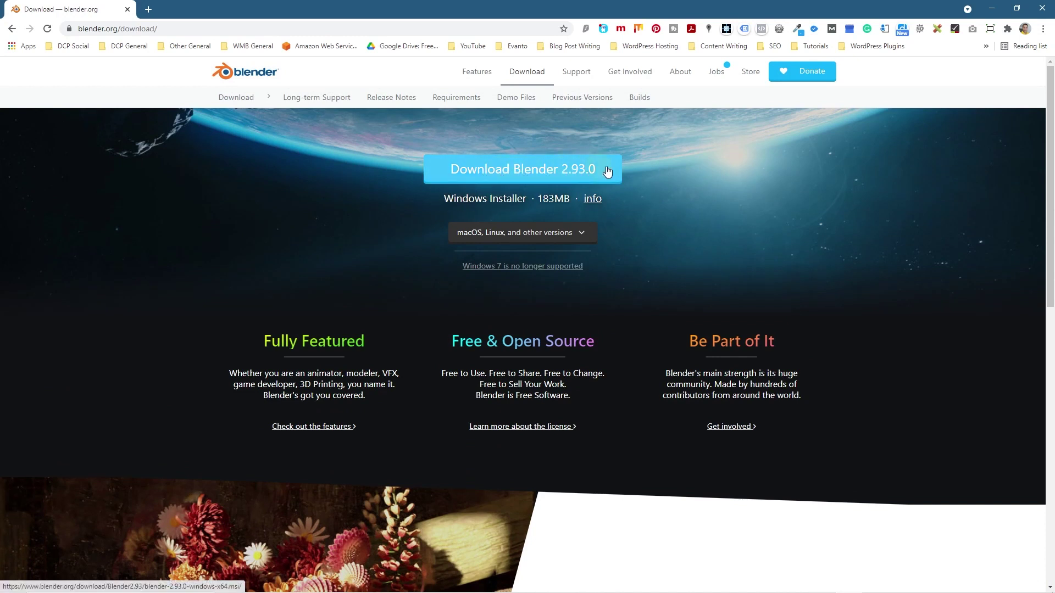
{"action": "left_click", "coordinate": [442, 196]}
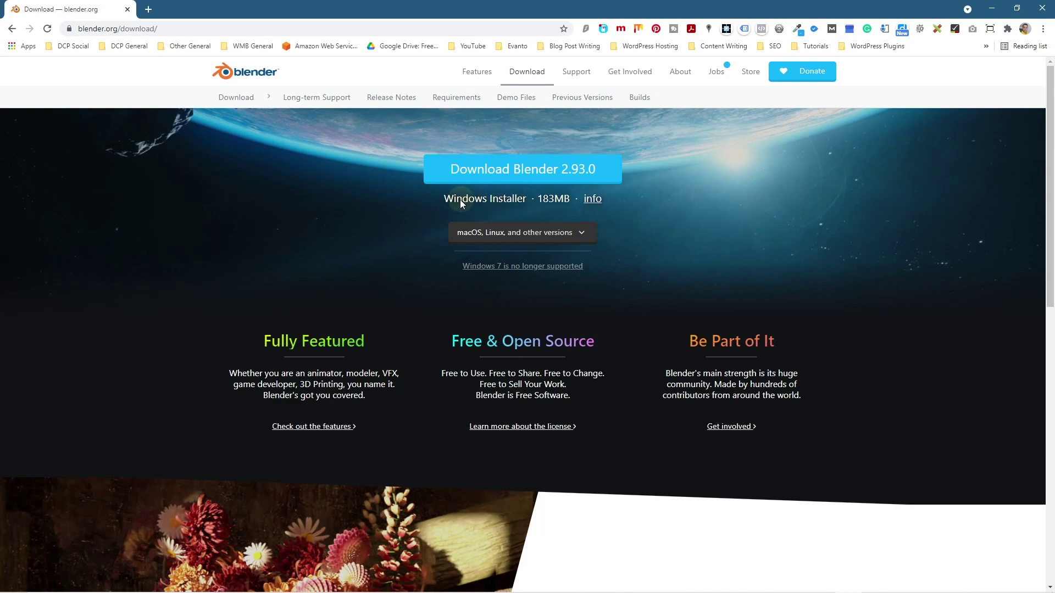
{"action": "left_click", "coordinate": [514, 234]}
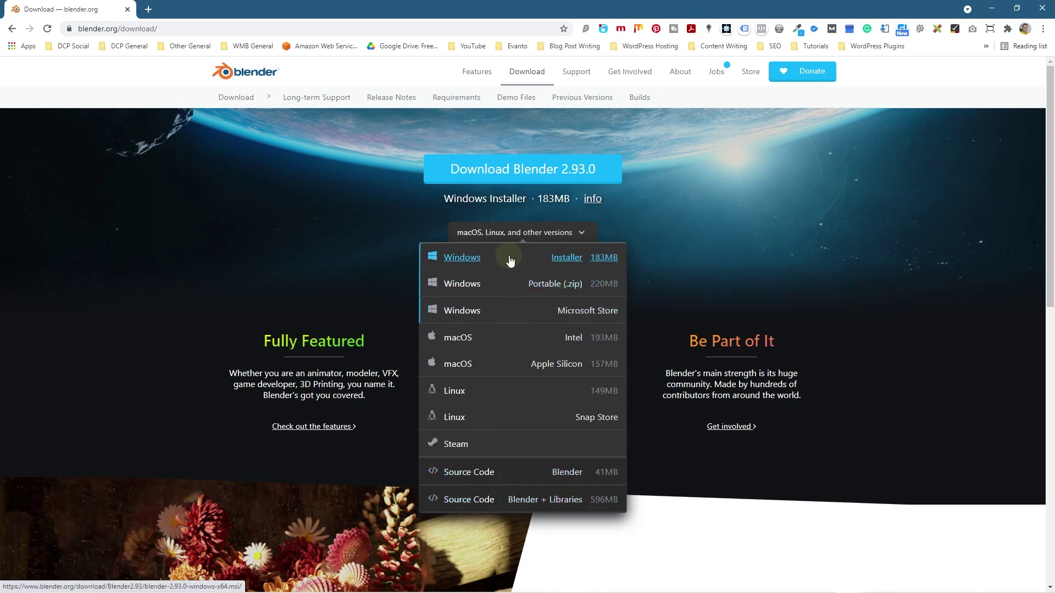
{"action": "left_click", "coordinate": [249, 266]}
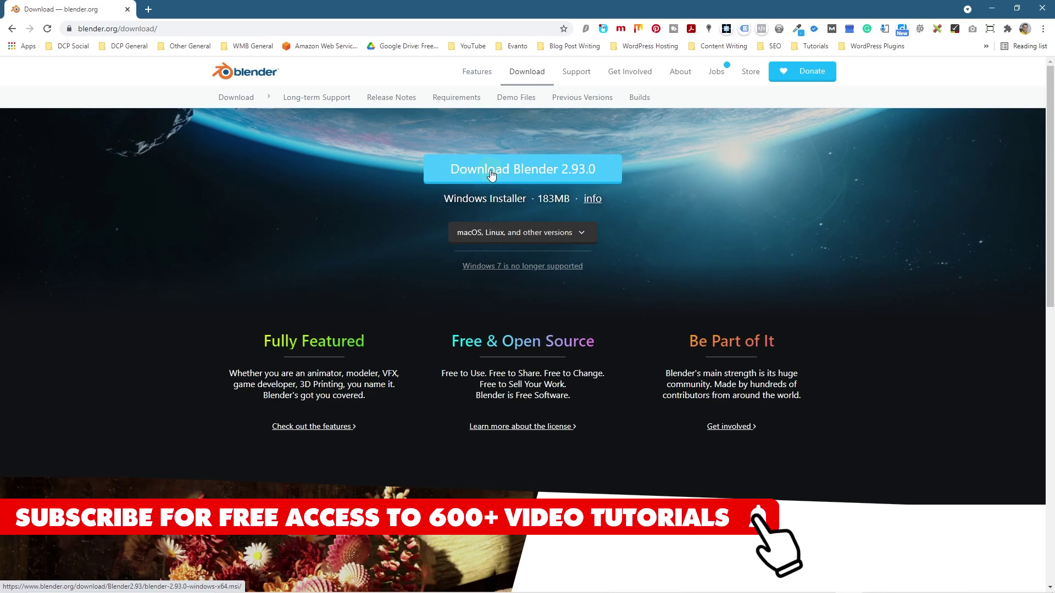
{"action": "left_click", "coordinate": [544, 169]}
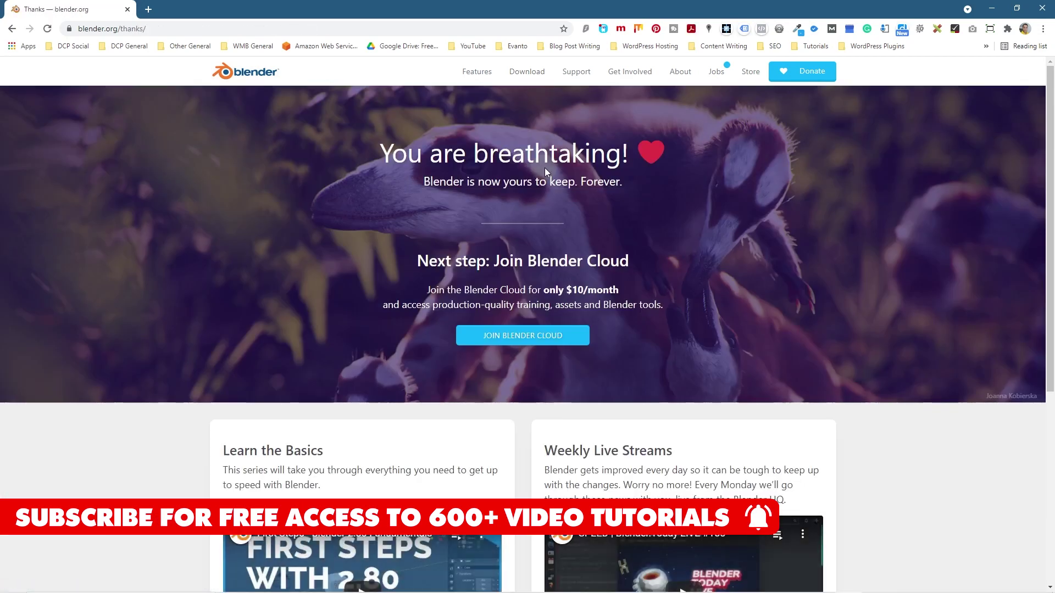
Step: Open the desktop folder "How to dowload and install Blender 2.93 LTS" beside the browser and place the downloaded Blender installer in it
{"action": "key", "text": "super+Left"}
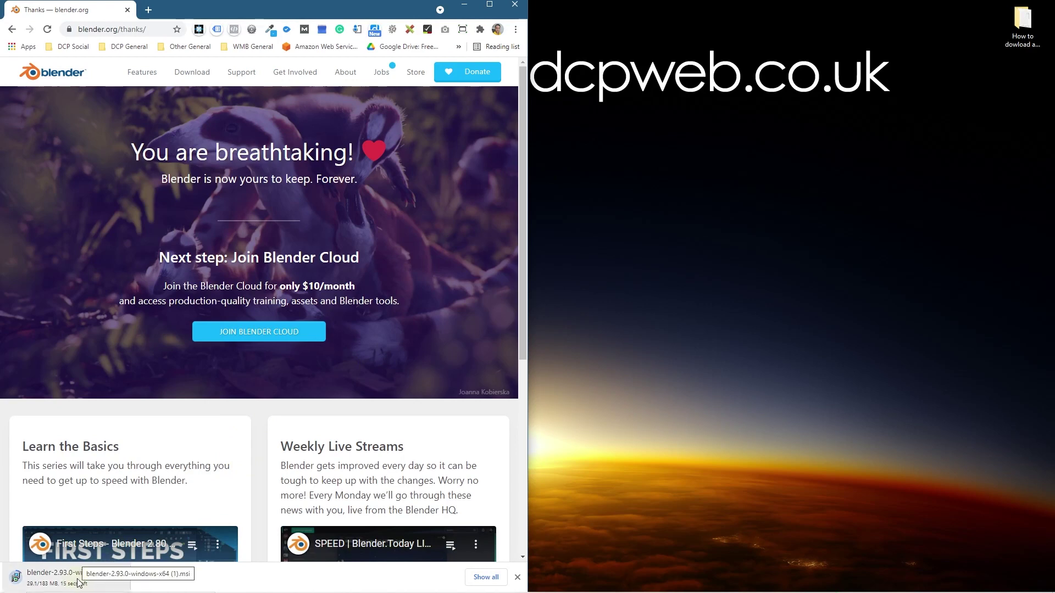
{"action": "left_click", "coordinate": [949, 214]}
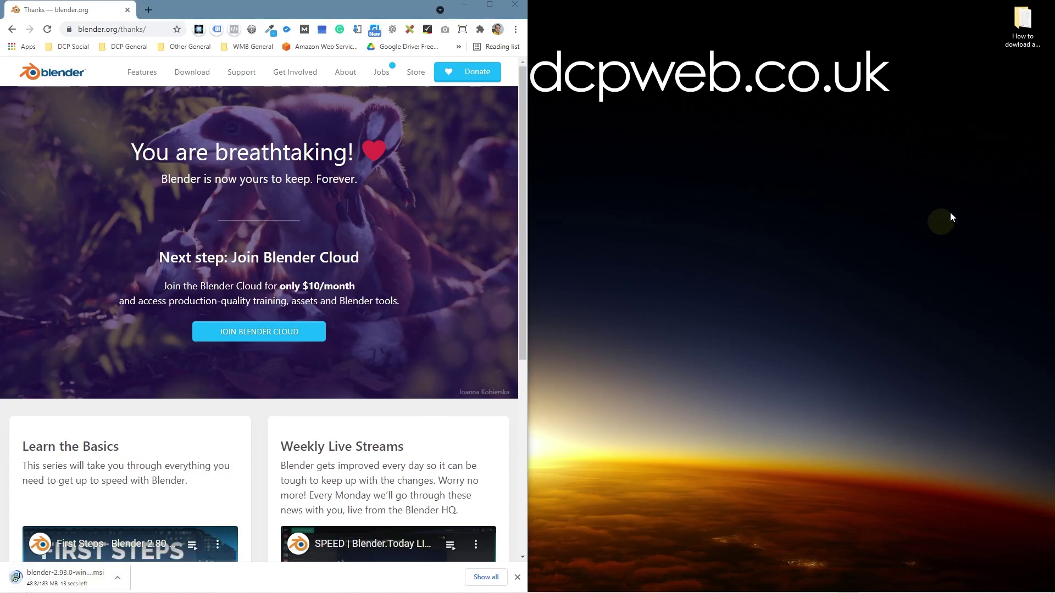
{"action": "double_click", "coordinate": [1019, 35]}
{"action": "key", "text": "super+Right"}
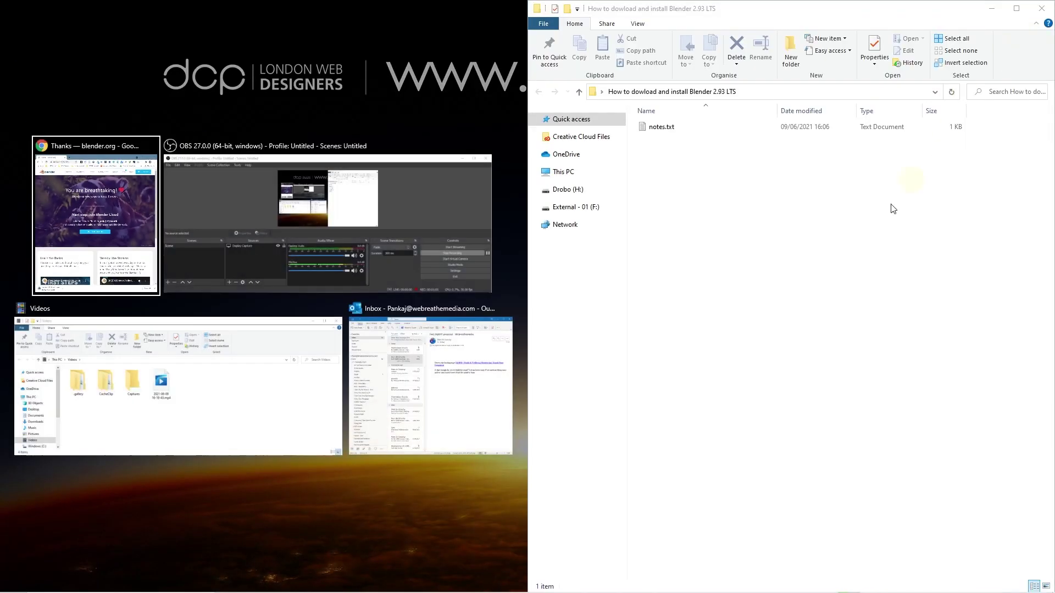
{"action": "key", "text": "Escape"}
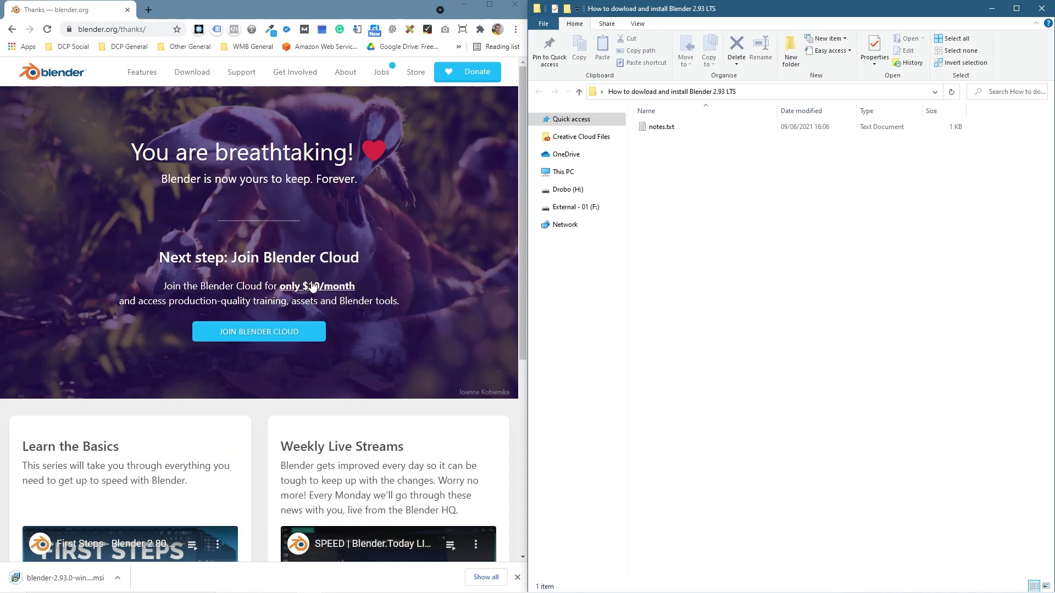
{"action": "left_click_drag", "start_coordinate": [55, 578], "coordinate": [796, 286]}
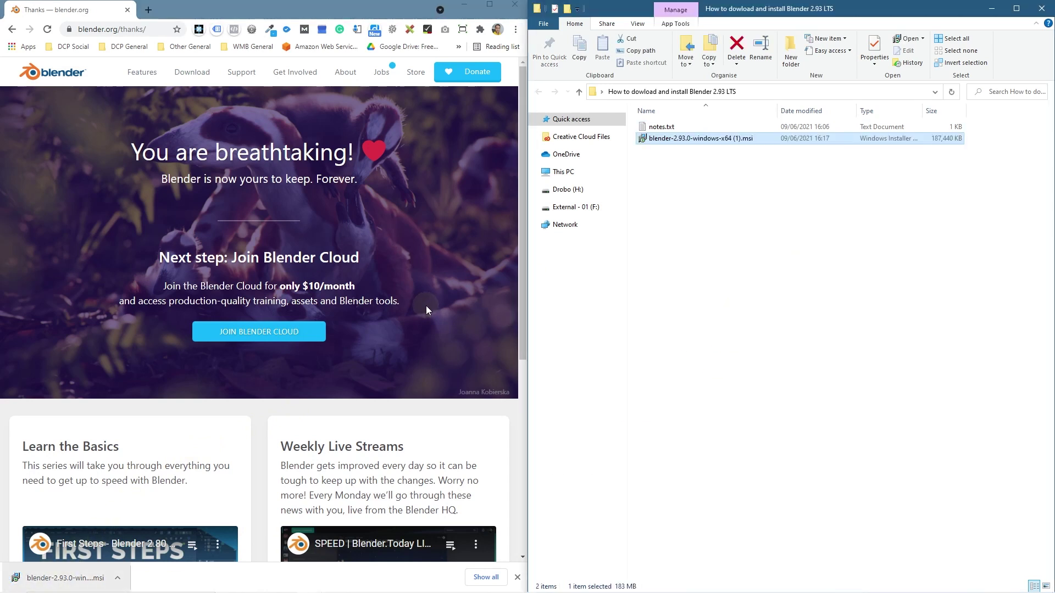
Step: Close the browser window and dismiss the Norton notification about the installer
{"action": "left_click", "coordinate": [519, 6]}
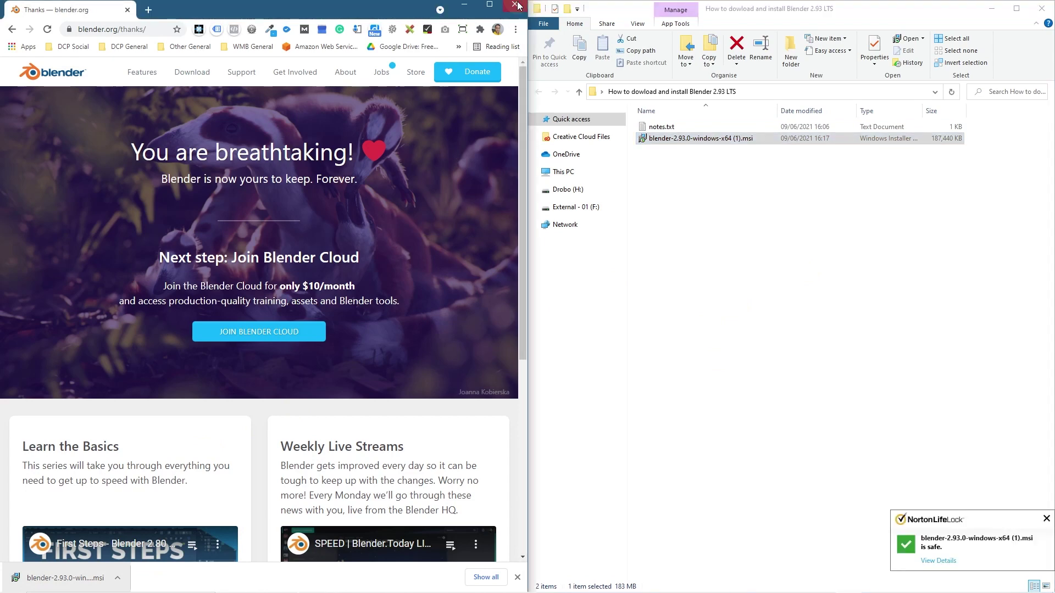
{"action": "left_click", "coordinate": [518, 6]}
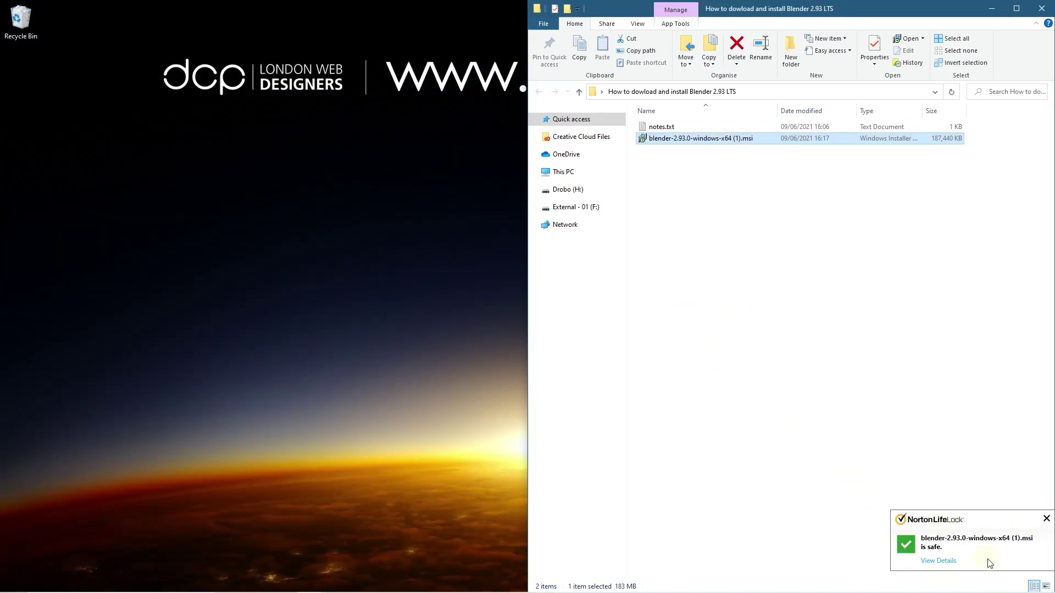
{"action": "left_click", "coordinate": [1045, 521]}
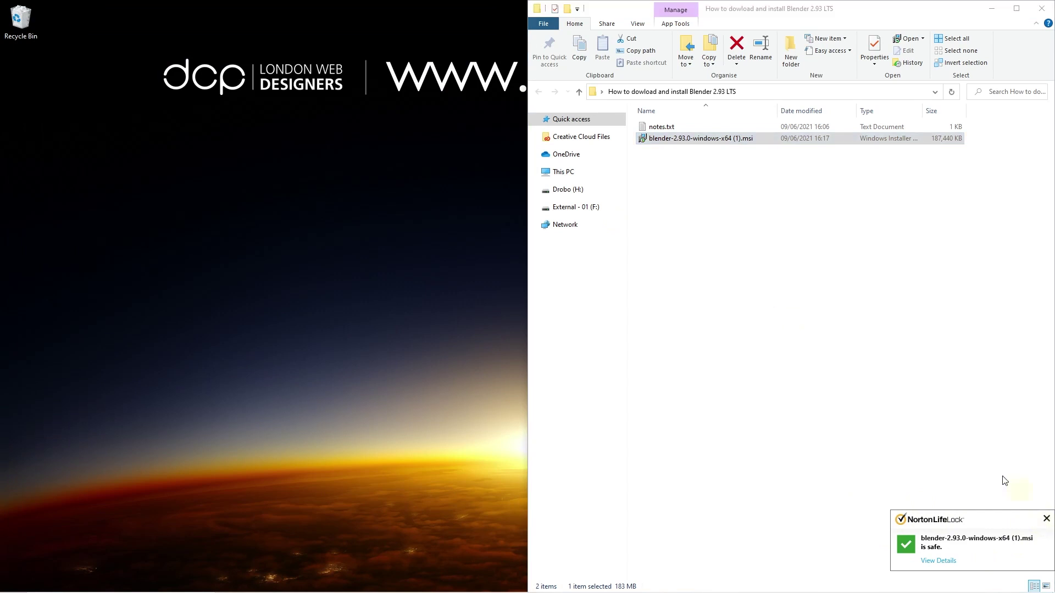
Step: Run the Blender 2.93.0 installer, accept the license agreement, keep the default features and location, and complete the installation
{"action": "double_click", "coordinate": [711, 139]}
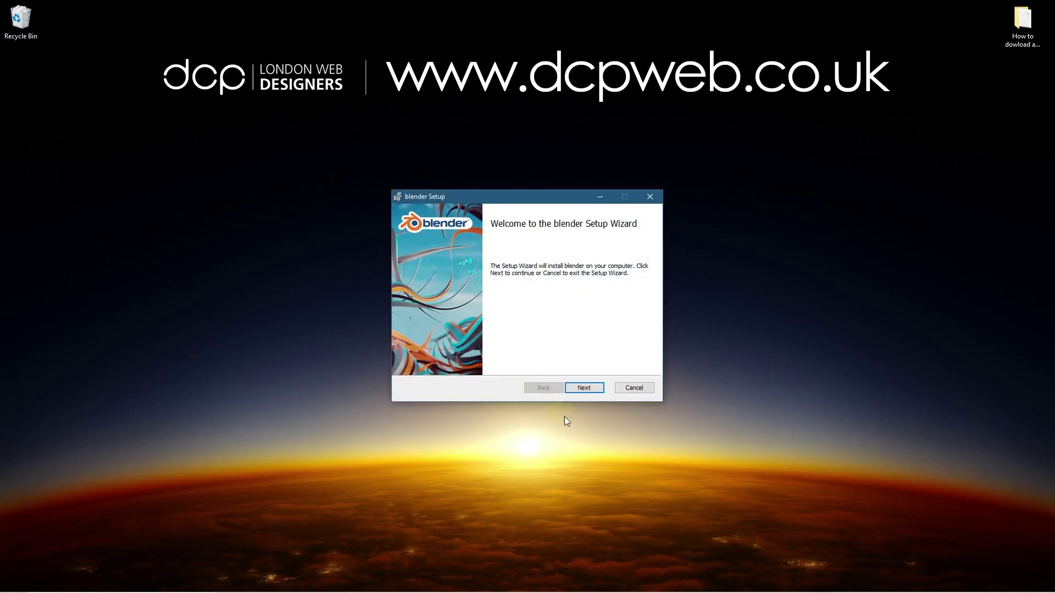
{"action": "left_click", "coordinate": [584, 390]}
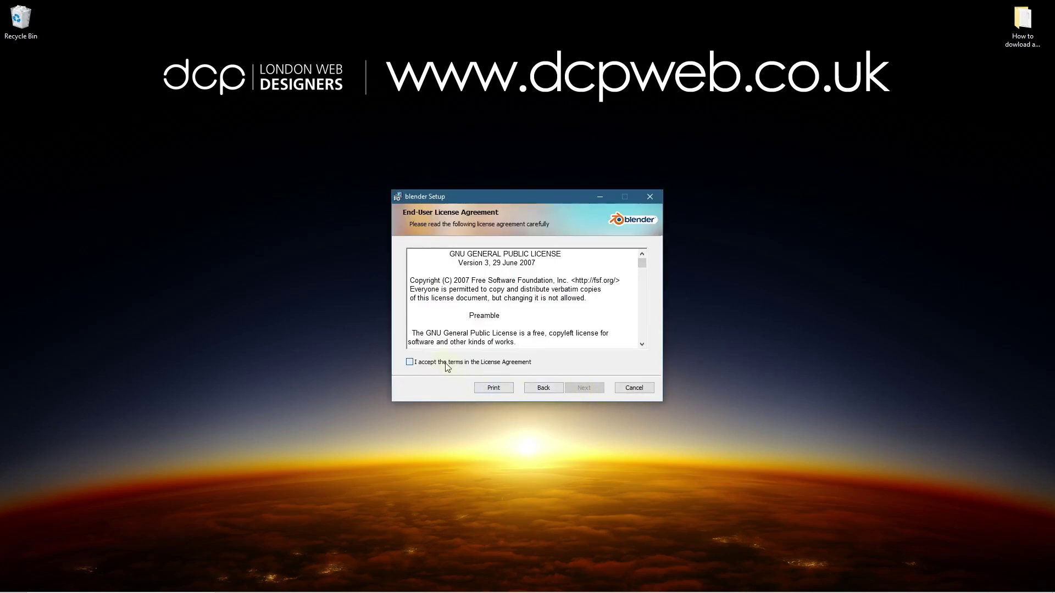
{"action": "left_click", "coordinate": [446, 365]}
{"action": "left_click", "coordinate": [587, 390]}
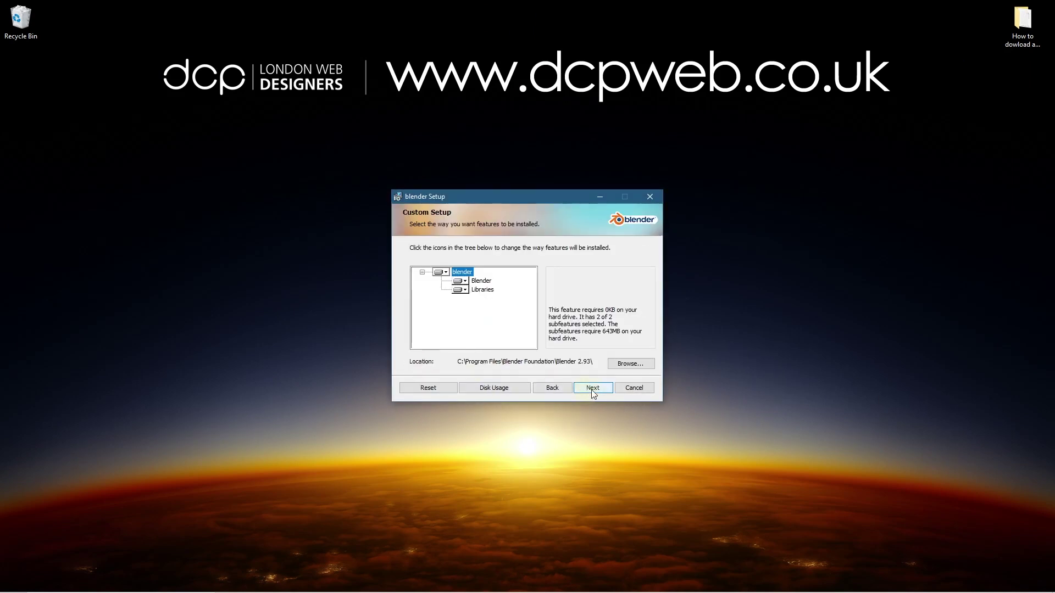
{"action": "left_click", "coordinate": [592, 391]}
{"action": "left_click", "coordinate": [595, 392]}
{"action": "left_click", "coordinate": [576, 387]}
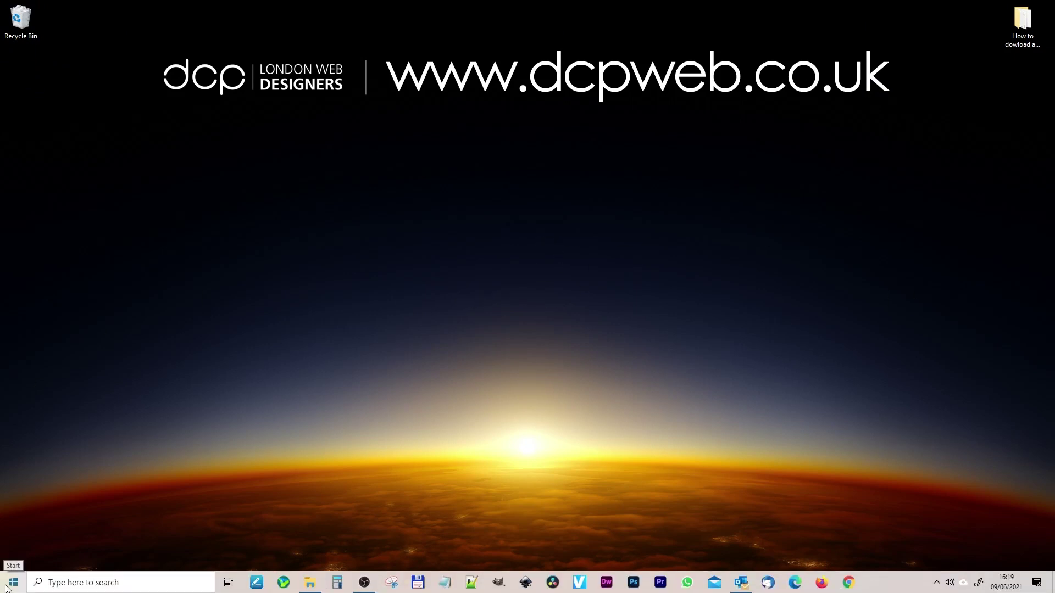
Step: Pin the newly installed Blender to the taskbar and move its icon just before the MAGIX Movie Edit Pro icon
{"action": "left_click", "coordinate": [13, 582]}
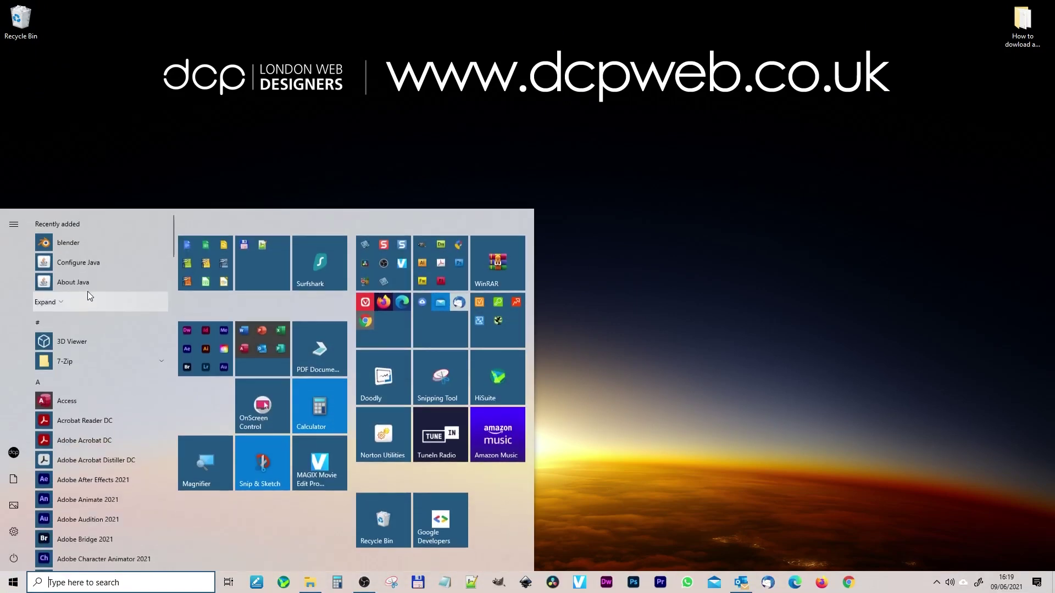
{"action": "right_click", "coordinate": [76, 244]}
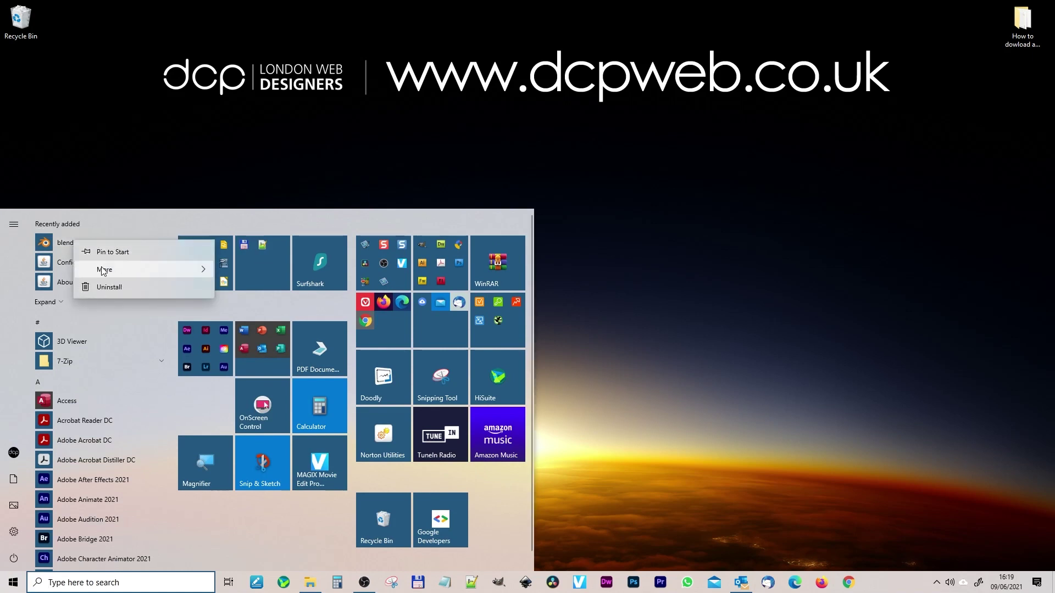
{"action": "mouse_move", "coordinate": [163, 270]}
{"action": "left_click", "coordinate": [248, 273]}
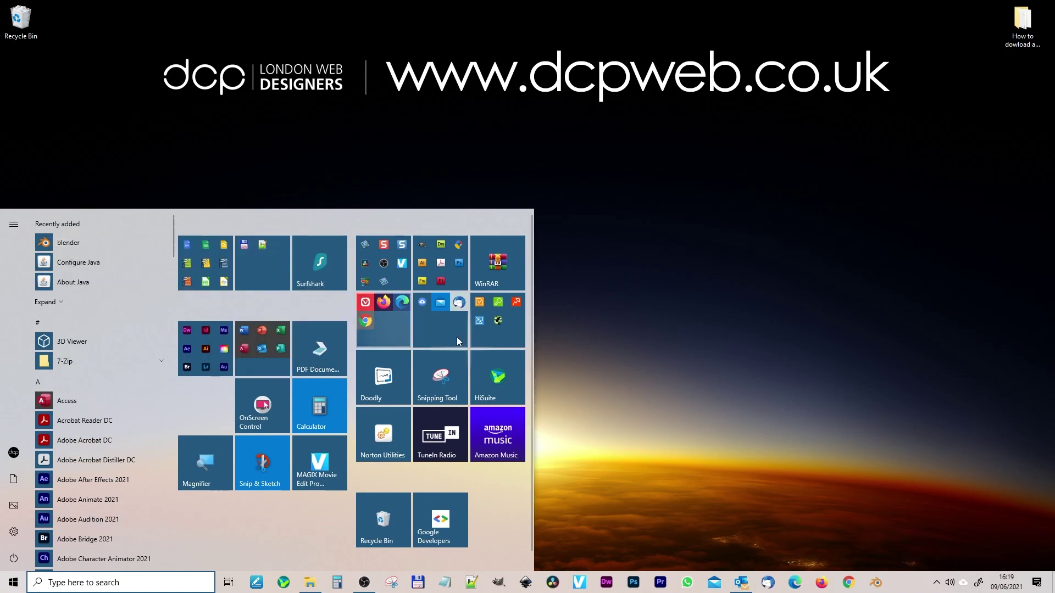
{"action": "left_click", "coordinate": [790, 403]}
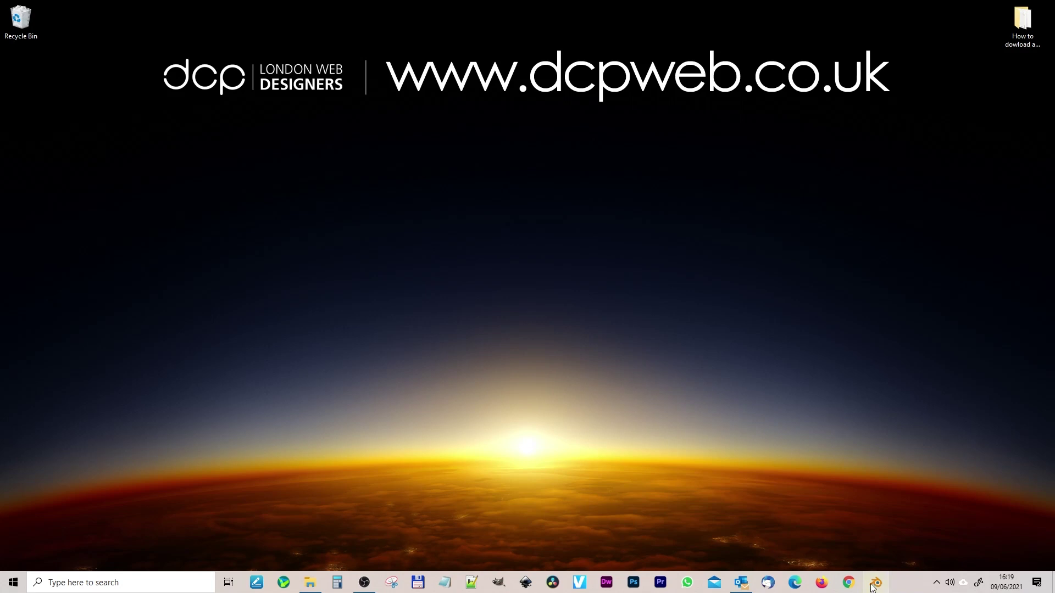
{"action": "left_click_drag", "start_coordinate": [876, 586], "coordinate": [584, 592]}
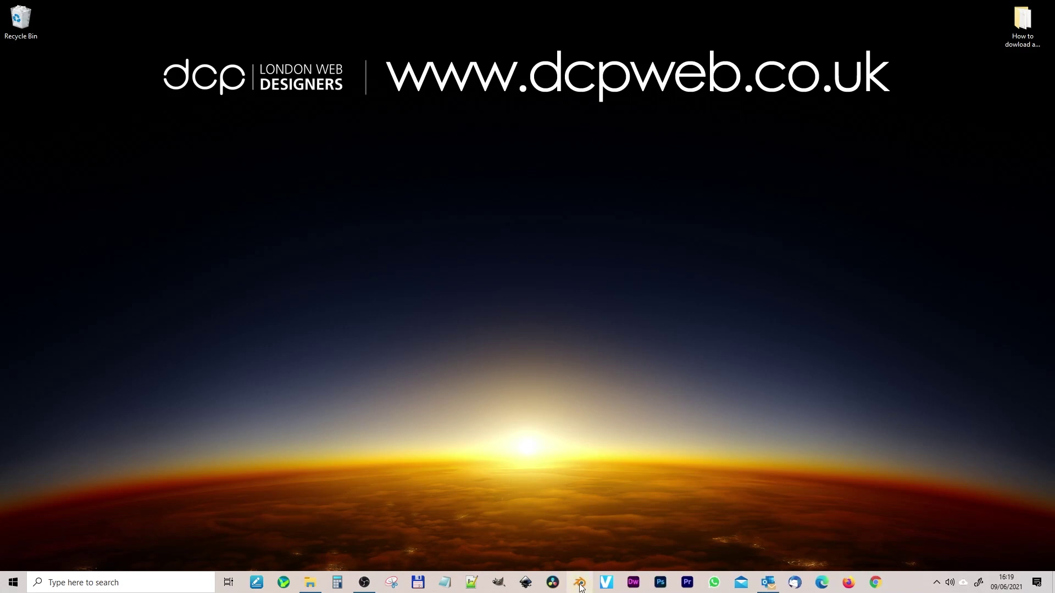
Step: Launch Blender from its pinned icon and start a new General file
{"action": "left_click", "coordinate": [580, 584]}
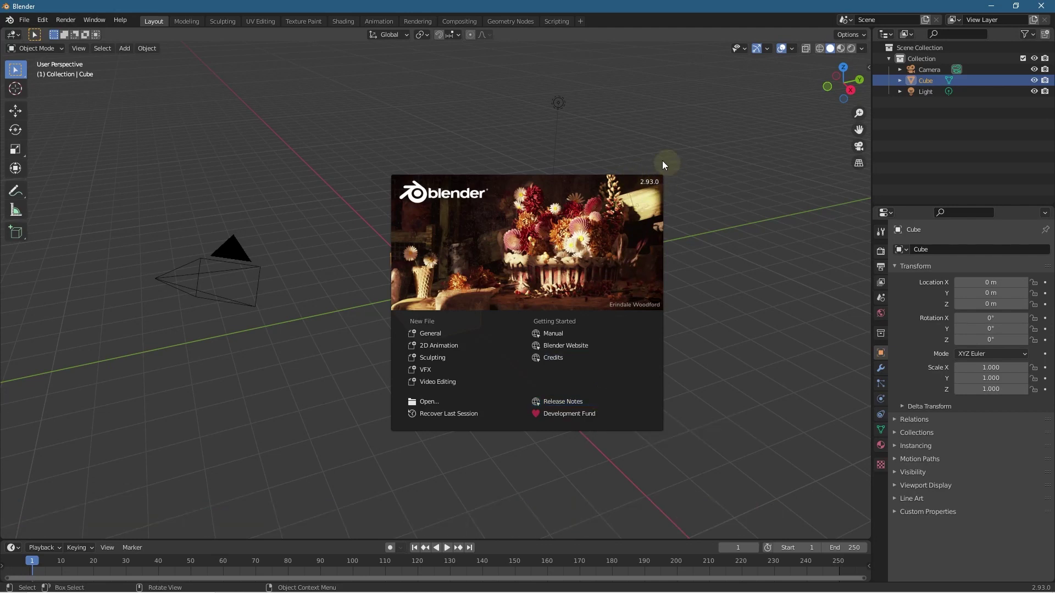
{"action": "left_click", "coordinate": [434, 335]}
Step: Examine the default scene by selecting the camera, cube and light and viewing them from different angles and distances
{"action": "left_click", "coordinate": [226, 278]}
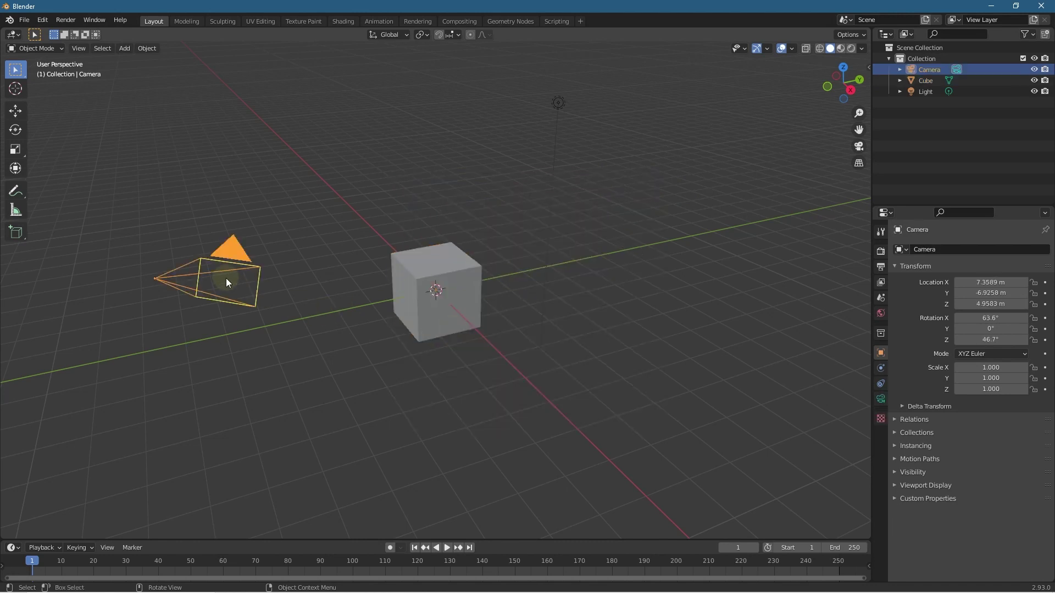
{"action": "left_click", "coordinate": [433, 271]}
{"action": "left_click", "coordinate": [558, 102]}
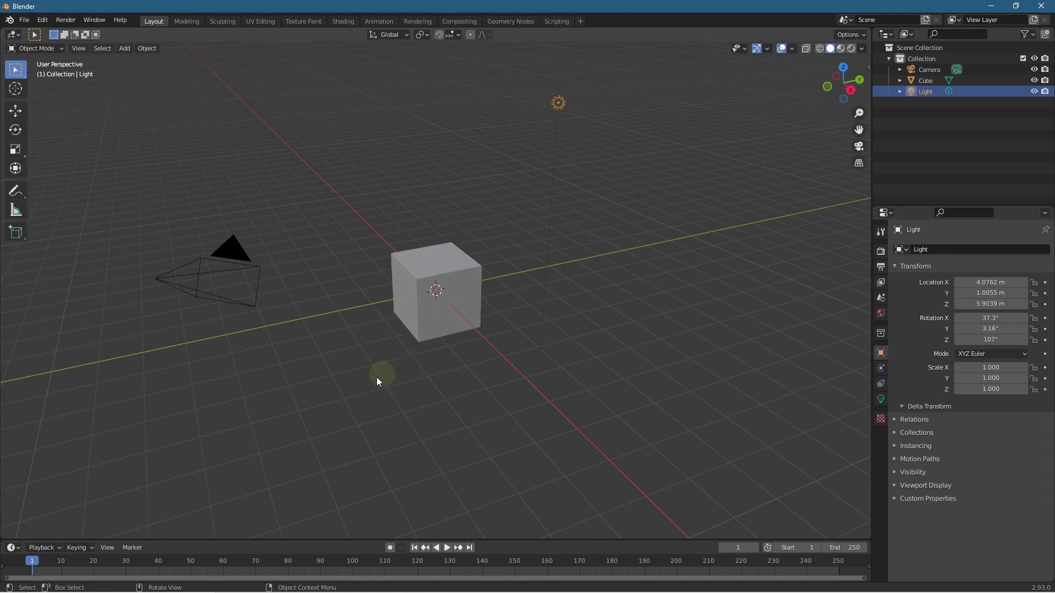
{"action": "middle_click_drag", "start_coordinate": [377, 381], "coordinate": [584, 347]}
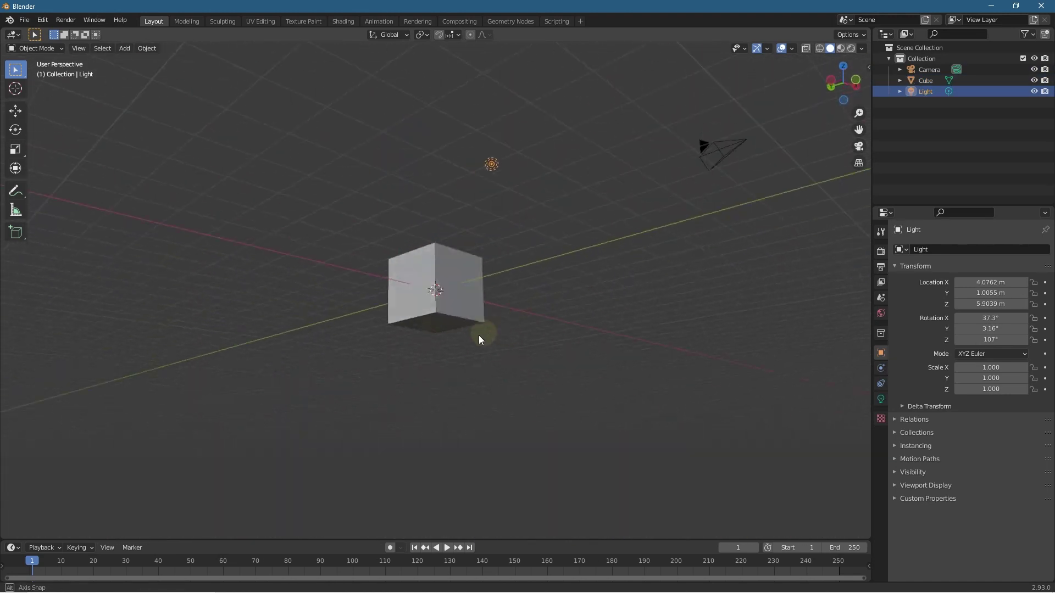
{"action": "middle_click_drag", "start_coordinate": [479, 335], "coordinate": [315, 414]}
{"action": "scroll", "coordinate": [382, 407], "scroll_direction": "up", "scroll_amount": 4}
{"action": "scroll", "coordinate": [381, 408], "scroll_direction": "down", "scroll_amount": 4}
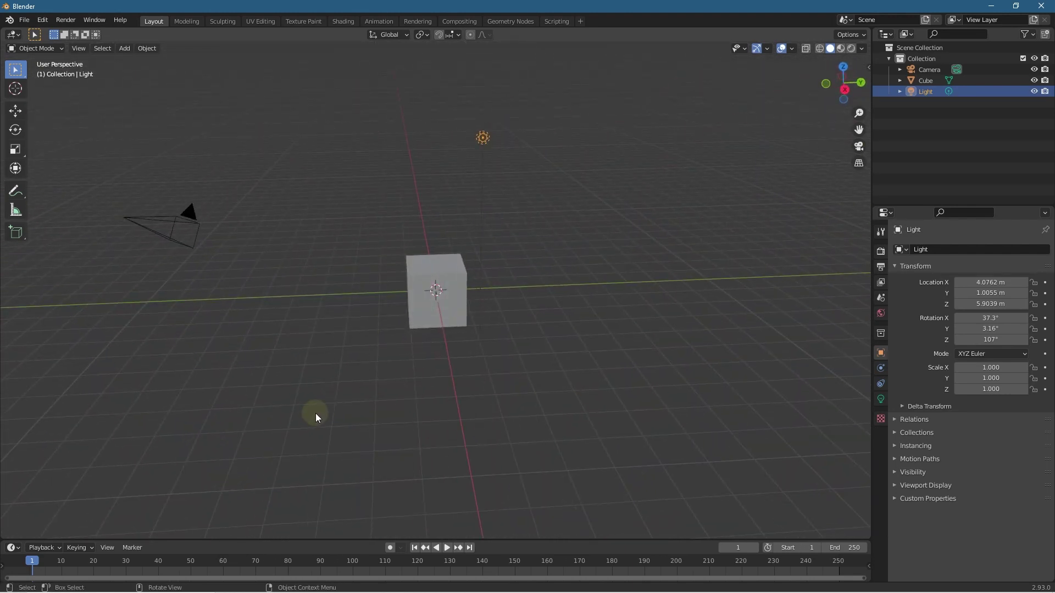
Step: Render the default scene's current frame as an image and close the render window
{"action": "key", "text": "F12"}
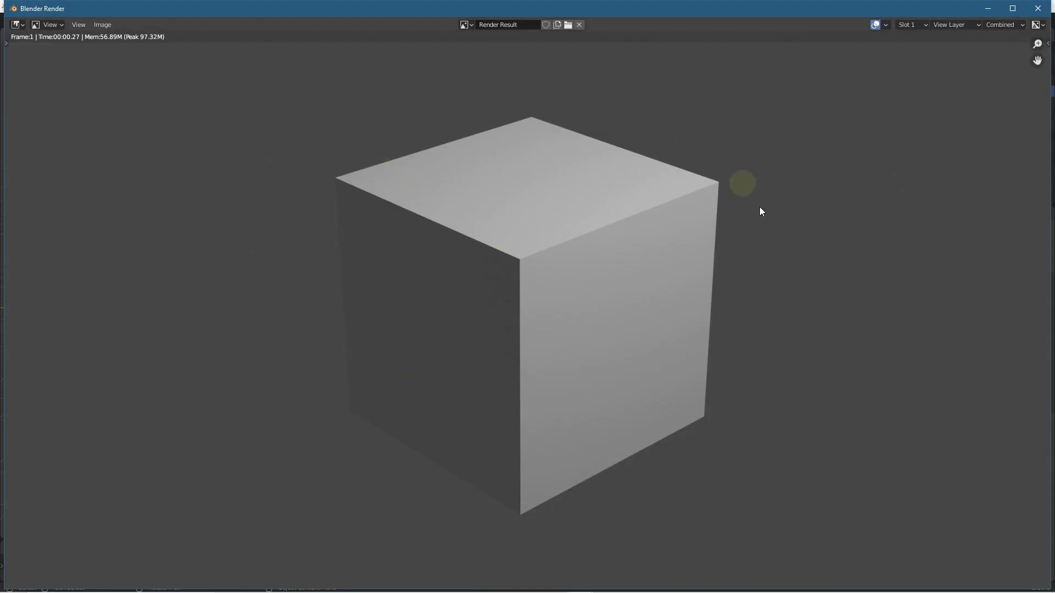
{"action": "left_click", "coordinate": [1037, 9]}
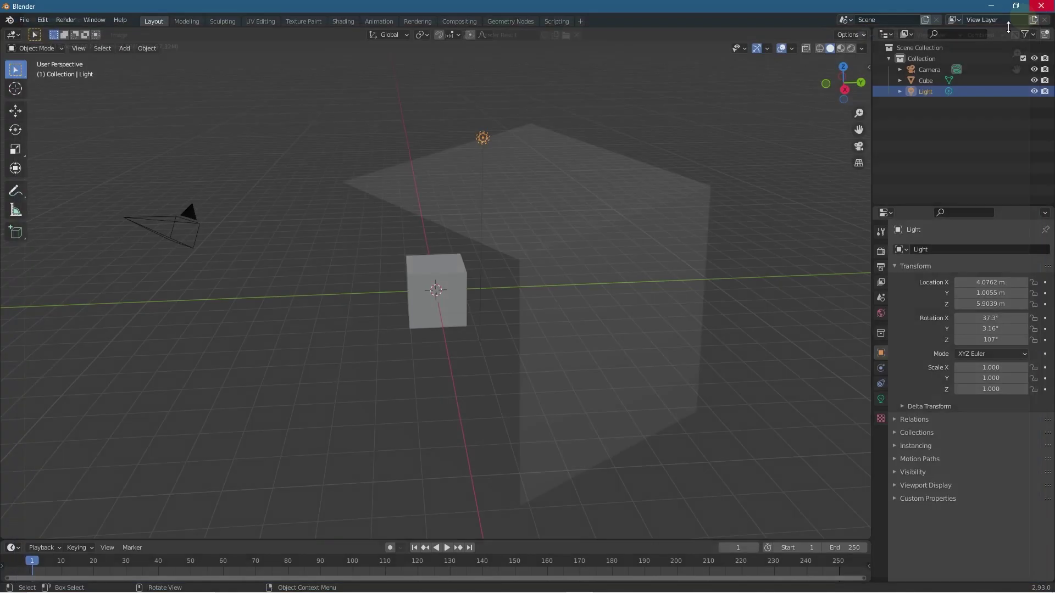
{"action": "middle_click_drag", "start_coordinate": [272, 394], "coordinate": [792, 390]}
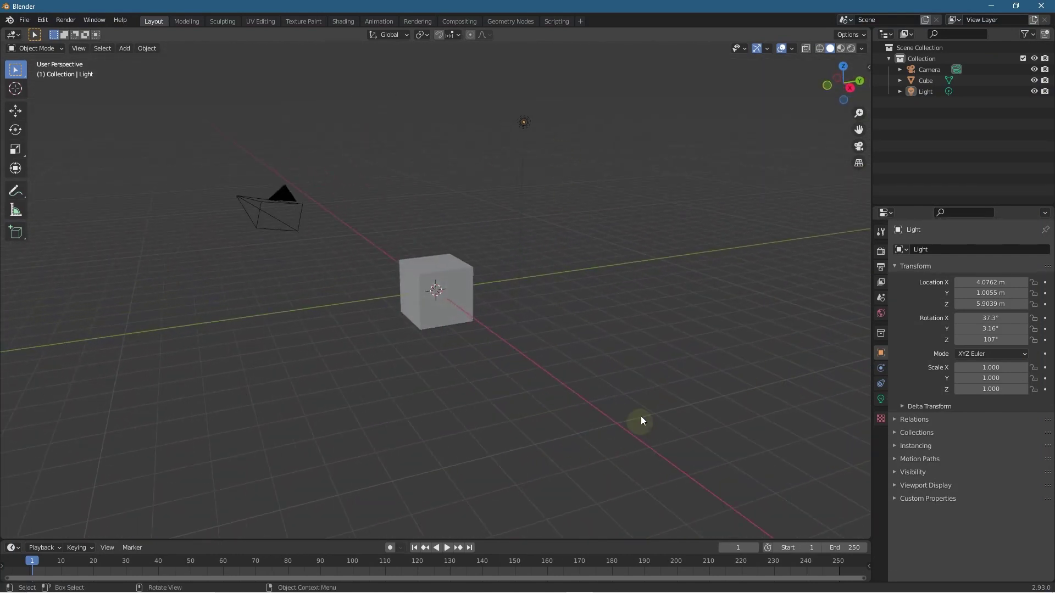
{"action": "left_click", "coordinate": [525, 122]}
{"action": "middle_click_drag", "start_coordinate": [536, 342], "coordinate": [566, 260]}
{"action": "middle_click_drag", "start_coordinate": [304, 387], "coordinate": [651, 371]}
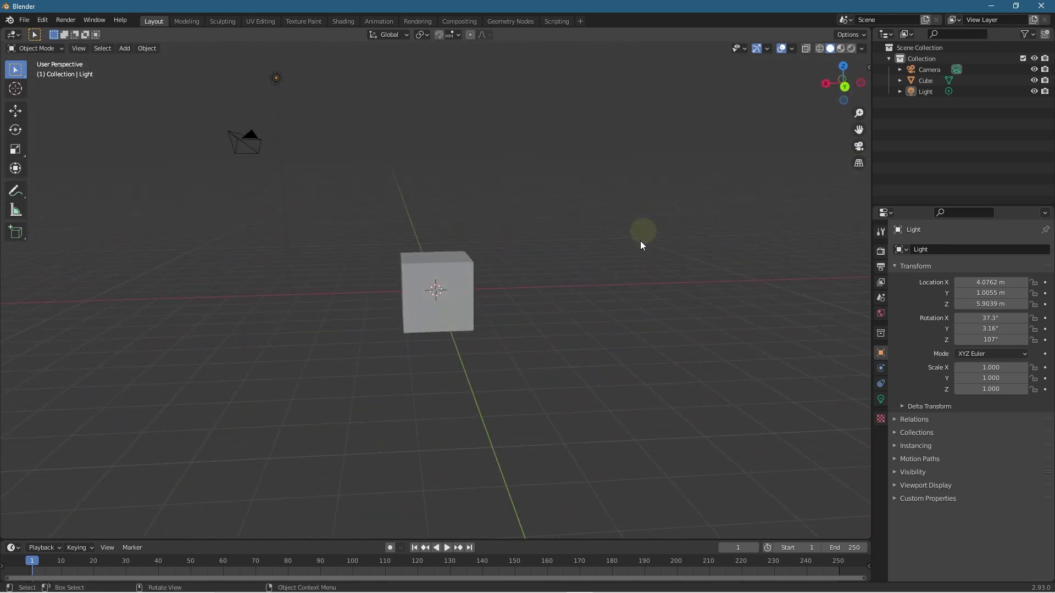
{"action": "mouse_move", "coordinate": [608, 302]}
{"action": "middle_mouse_down"}
{"action": "mouse_move", "coordinate": [627, 297]}
{"action": "mouse_move", "coordinate": [602, 295]}
{"action": "middle_mouse_up"}
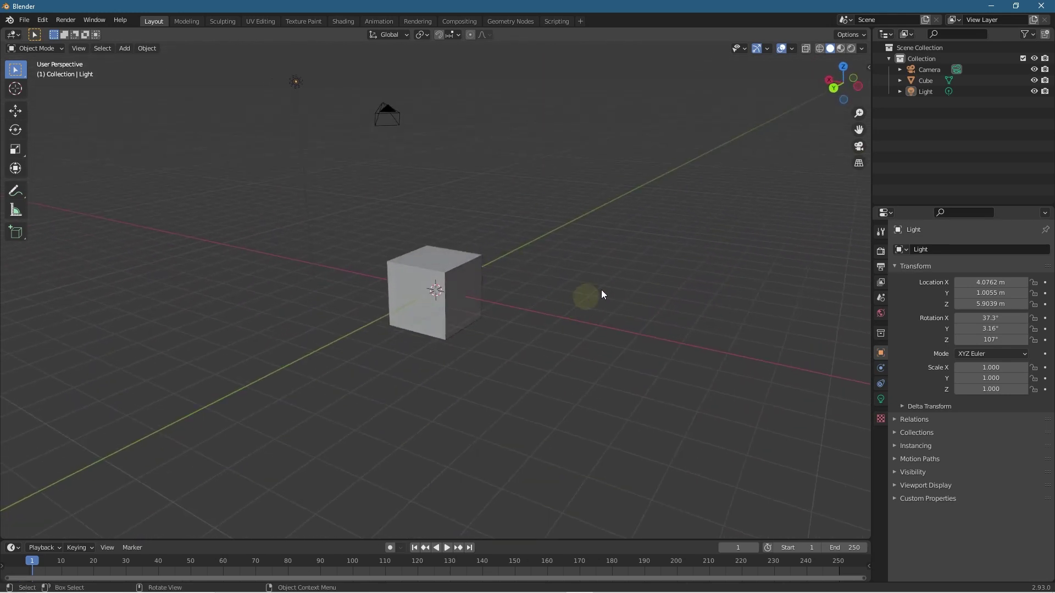
Step: Close Blender
{"action": "left_click", "coordinate": [1044, 8]}
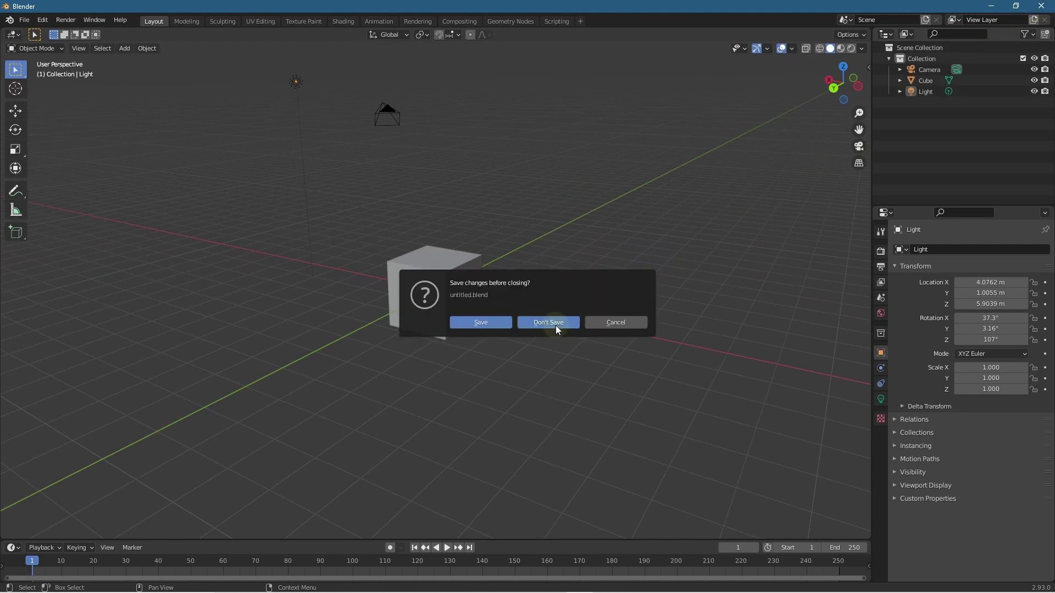